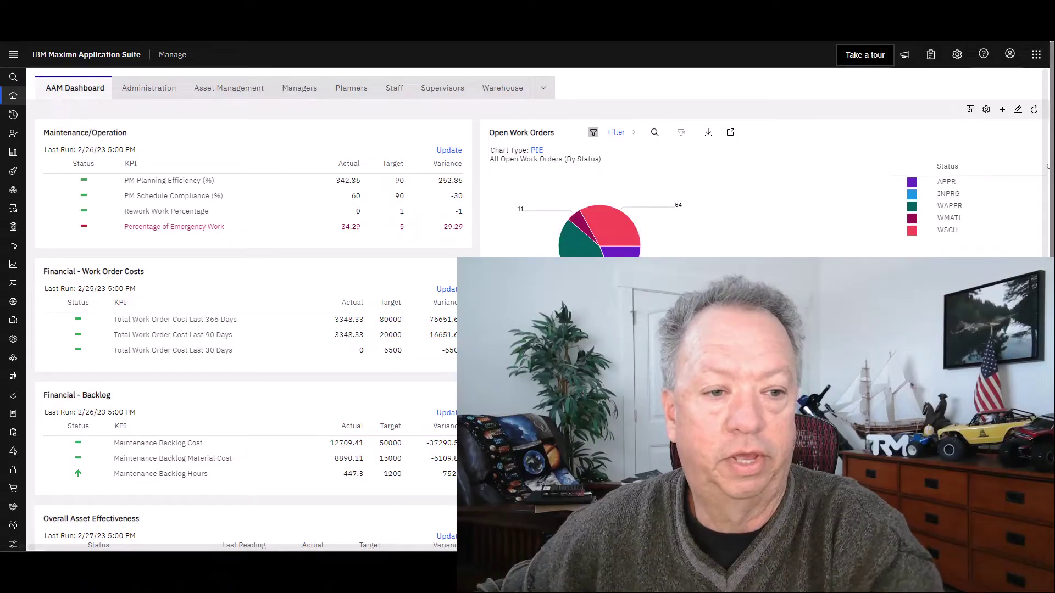
Find work order 1442 (Regular Inspection) in Work Order Tracking by filtering on 1442, and open it
left_click(17, 115)
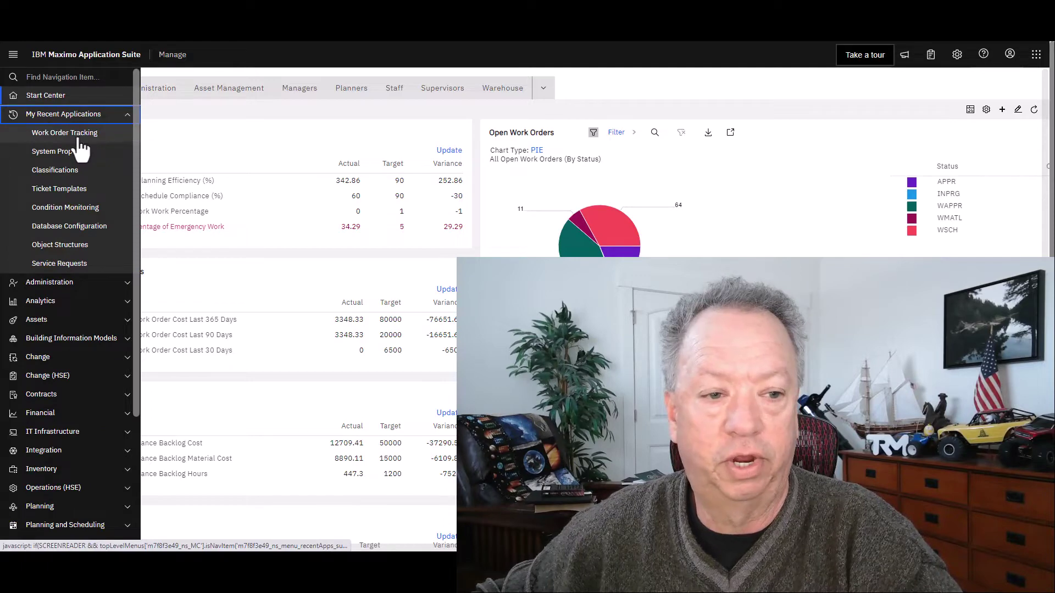
left_click(80, 138)
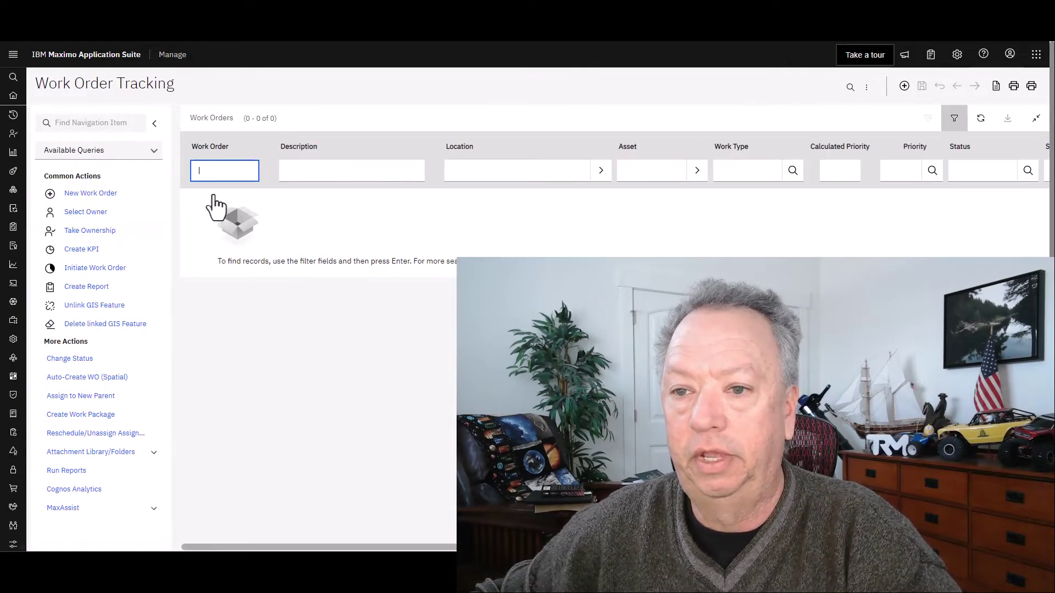
left_click(211, 173)
type("1442")
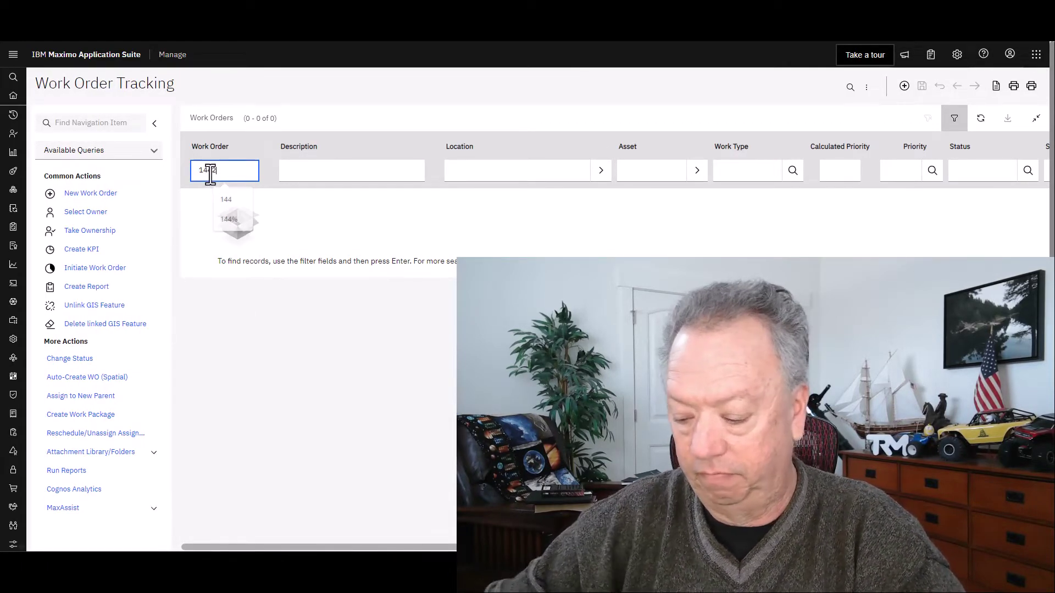
key("Return")
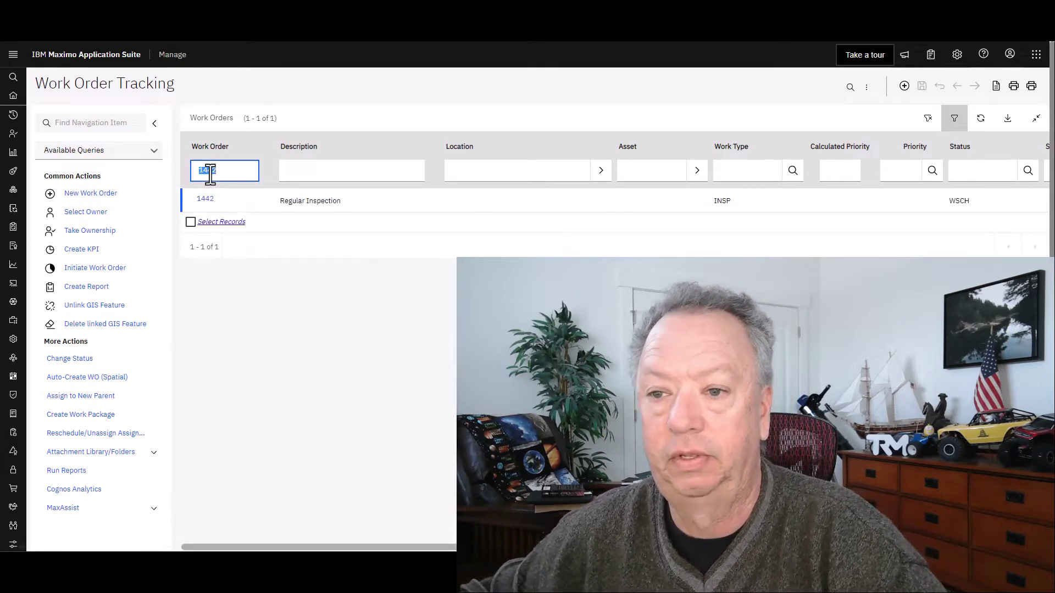
left_click(202, 199)
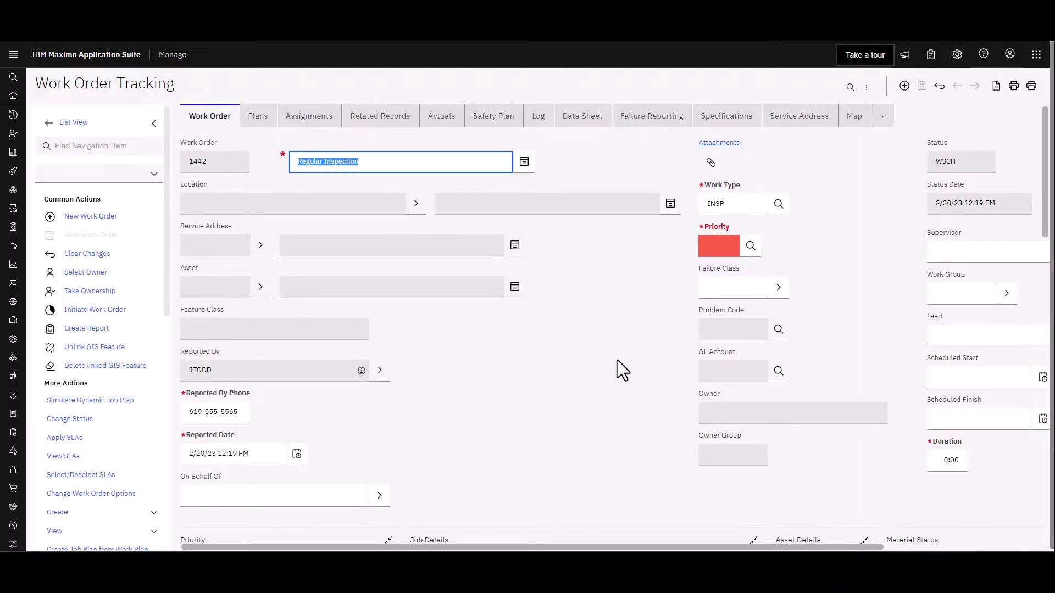
scroll(589, 357, "down", 9)
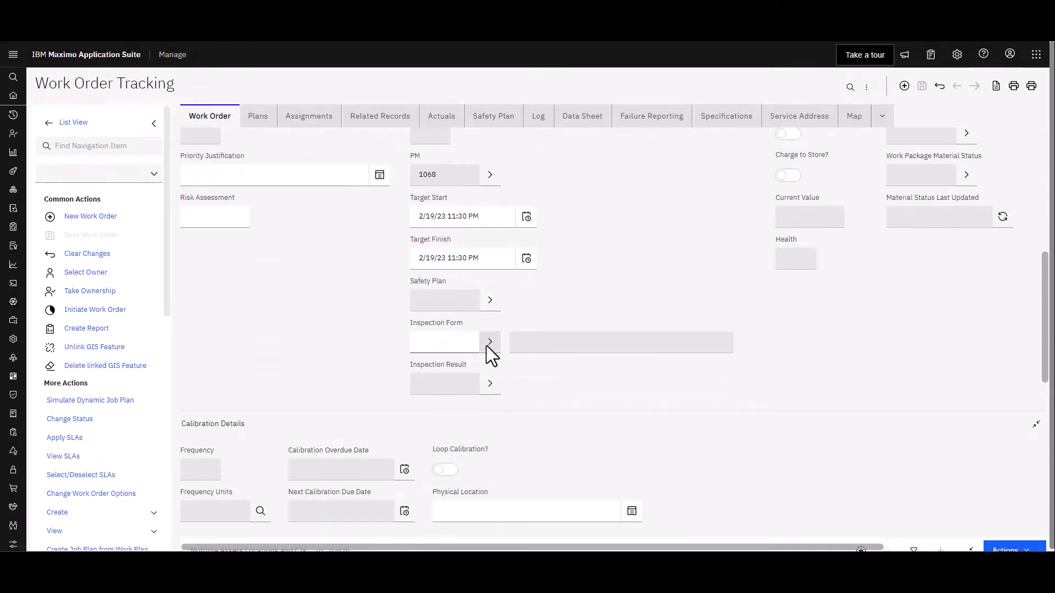
Select inspection form 1024 Pump Inspection for work order 1442's Inspection Form field
left_click(490, 345)
left_click(512, 365)
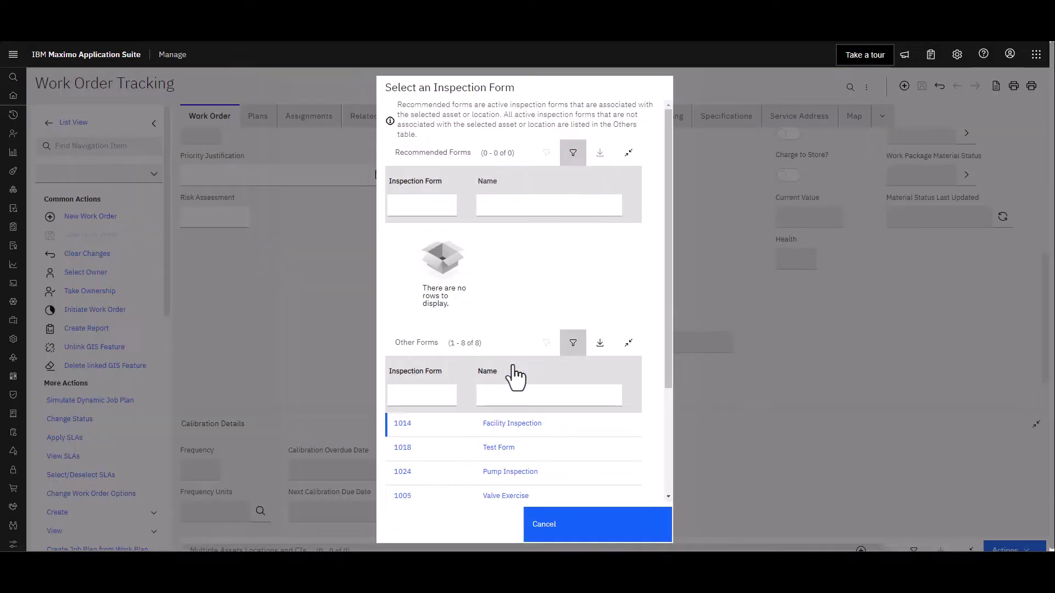
left_click(403, 473)
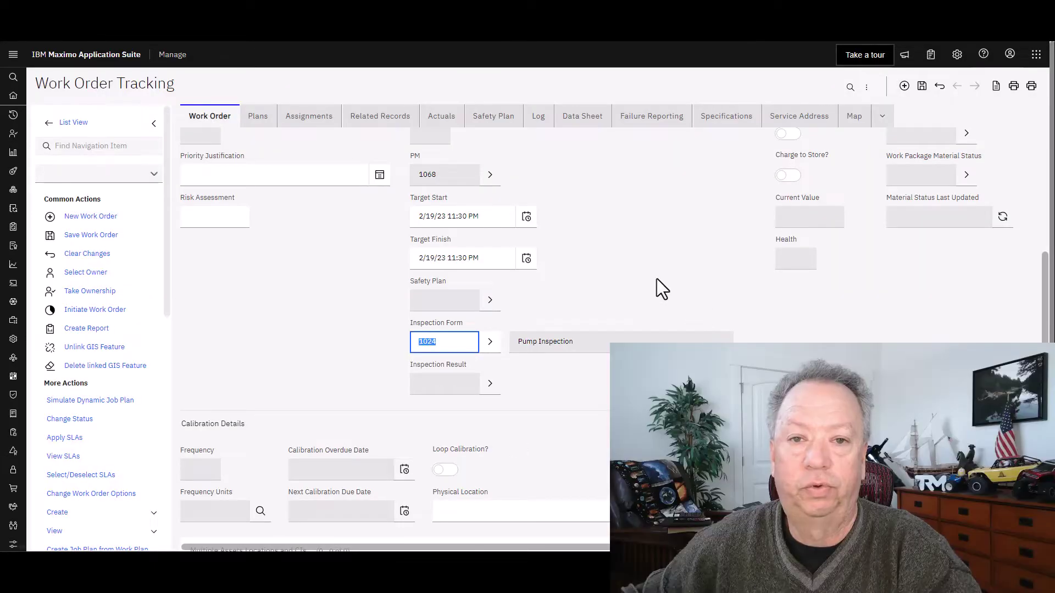
scroll(657, 280, "up", 3)
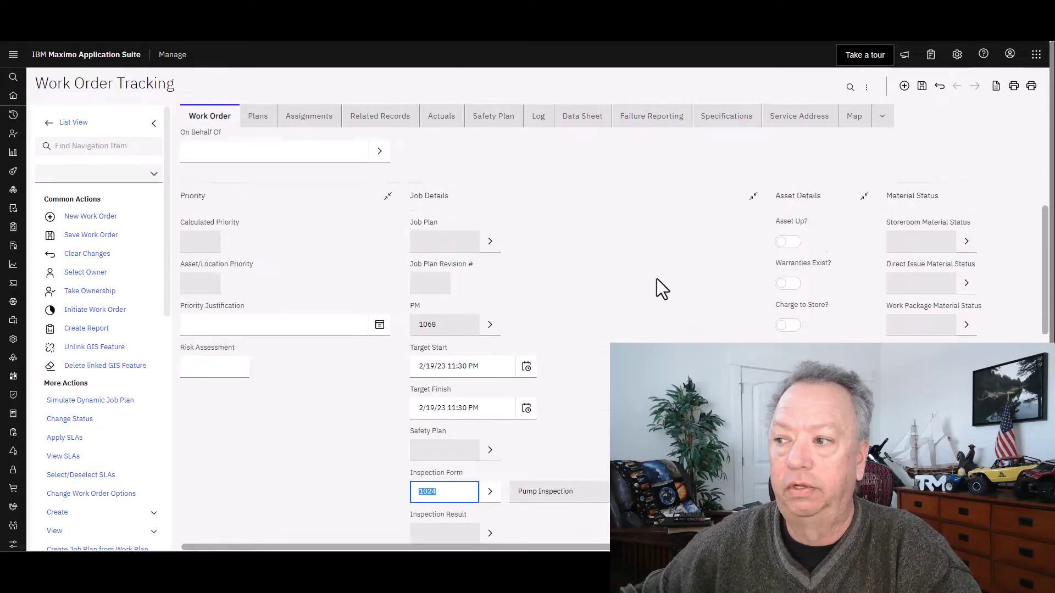
scroll(657, 281, "up", 6)
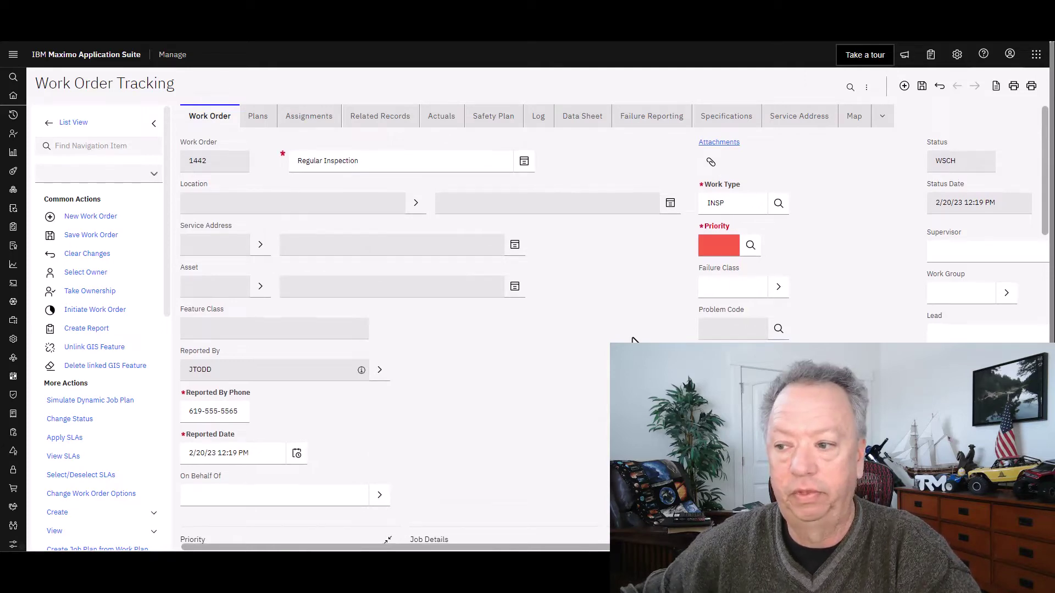
scroll(633, 341, "down", 8)
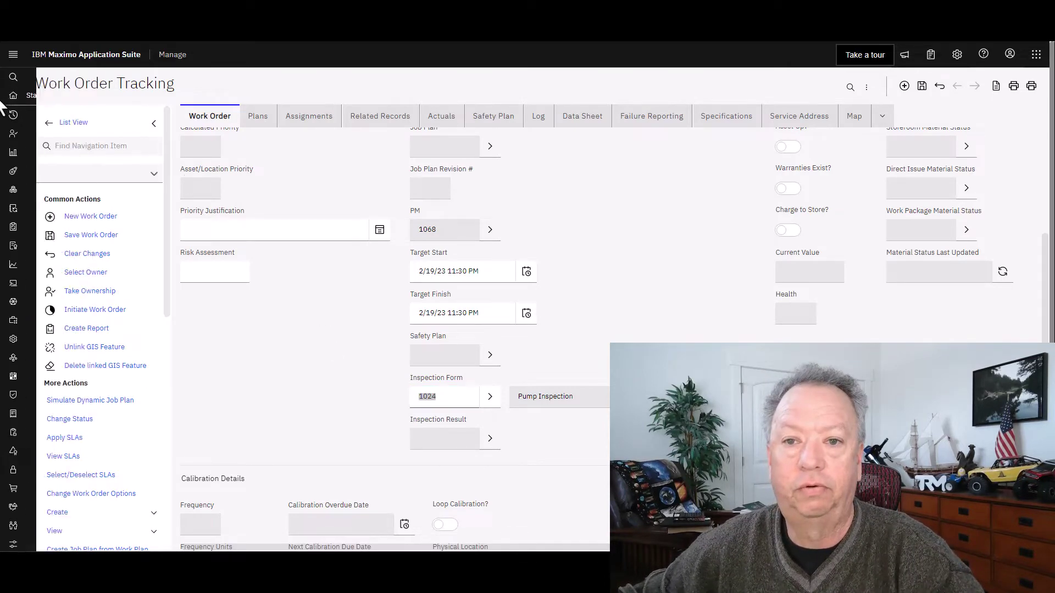
Switch to System Properties, leaving work order 1442 without saving its changes
left_click(44, 114)
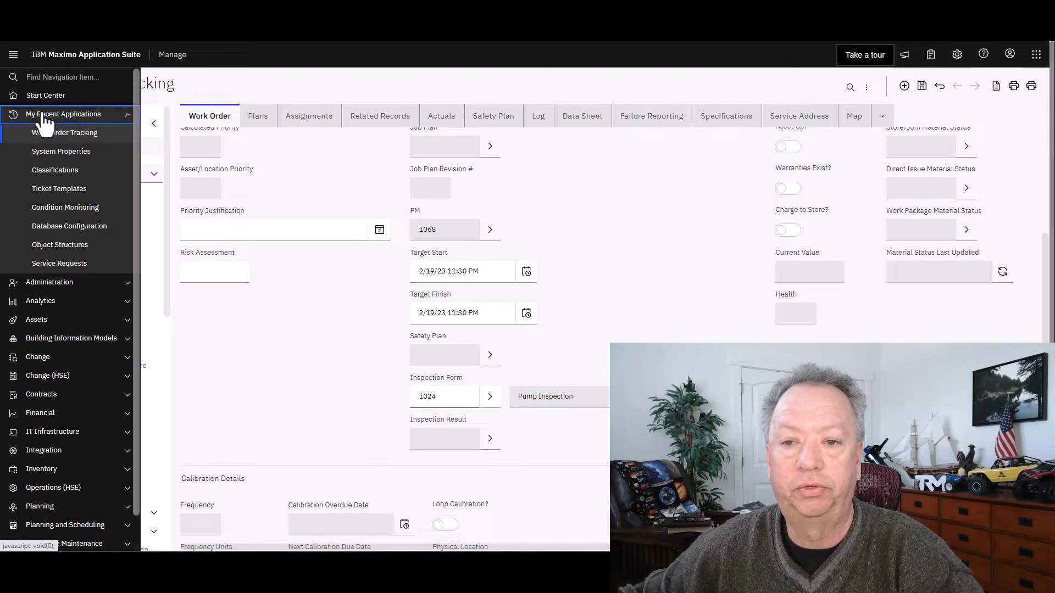
left_click(62, 153)
left_click(456, 354)
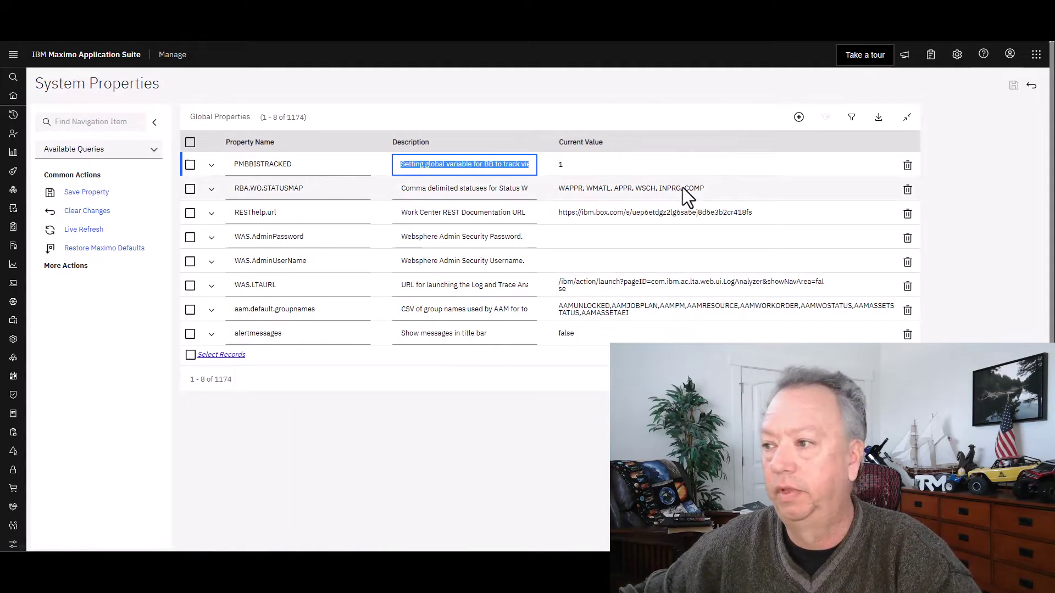
Filter properties by name 'mxe.app.workorder.stat' and expand StatusToCreateInspection's details
left_click(852, 122)
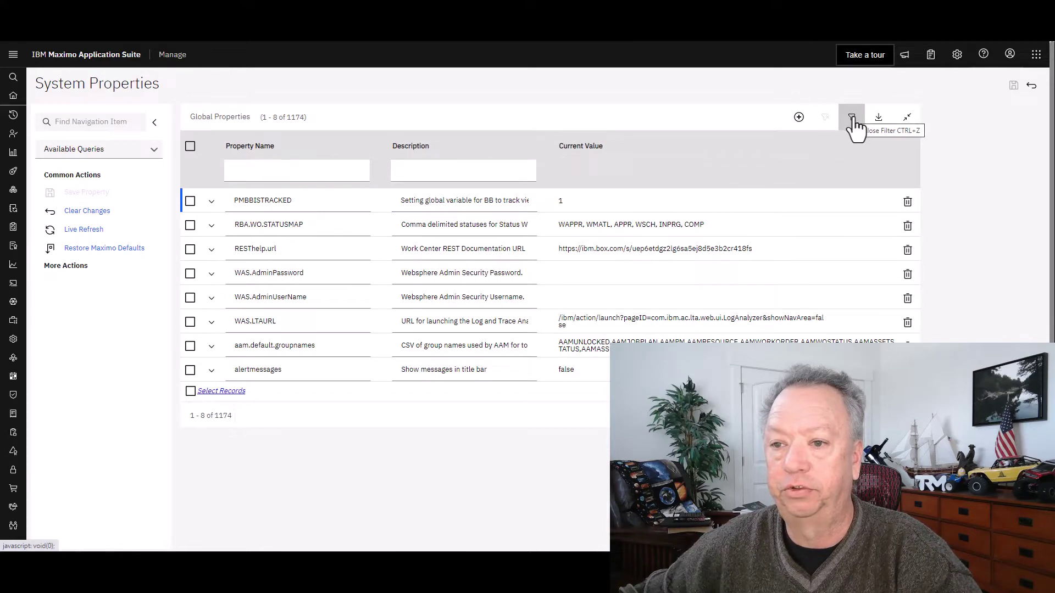
left_click(271, 172)
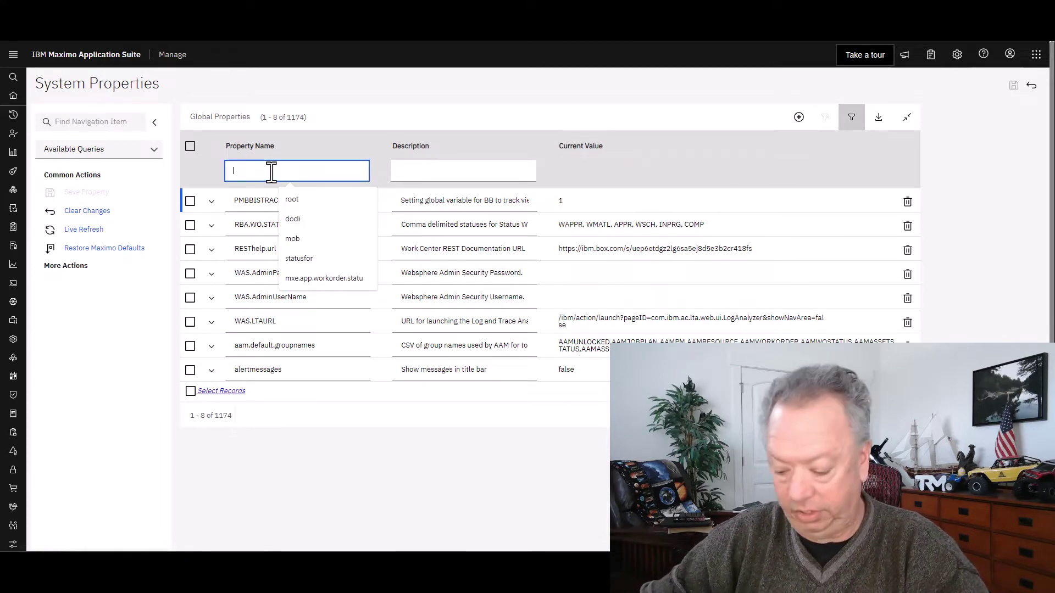
type("mxe")
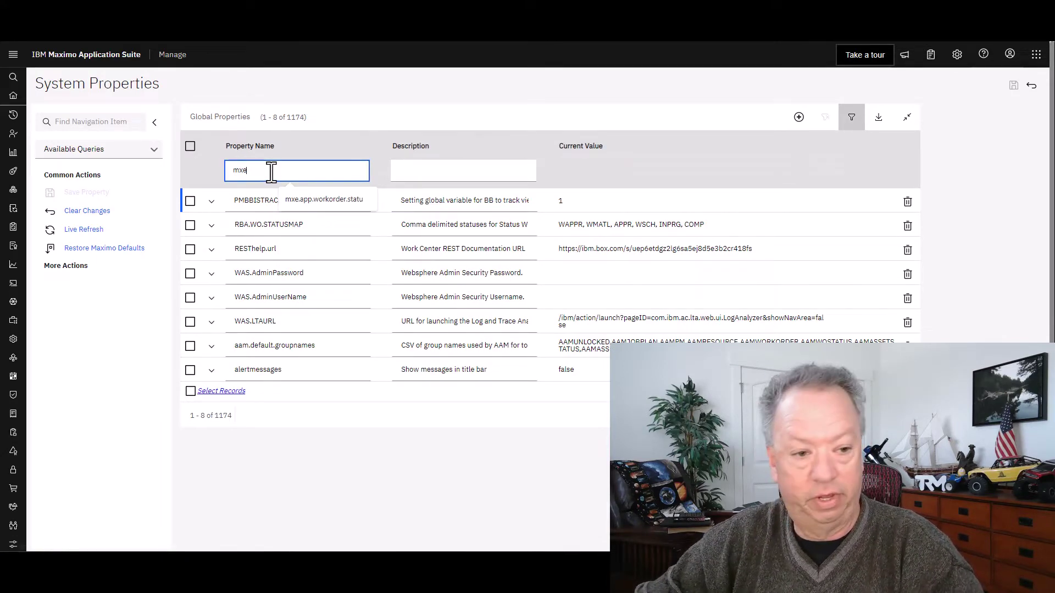
type(".app")
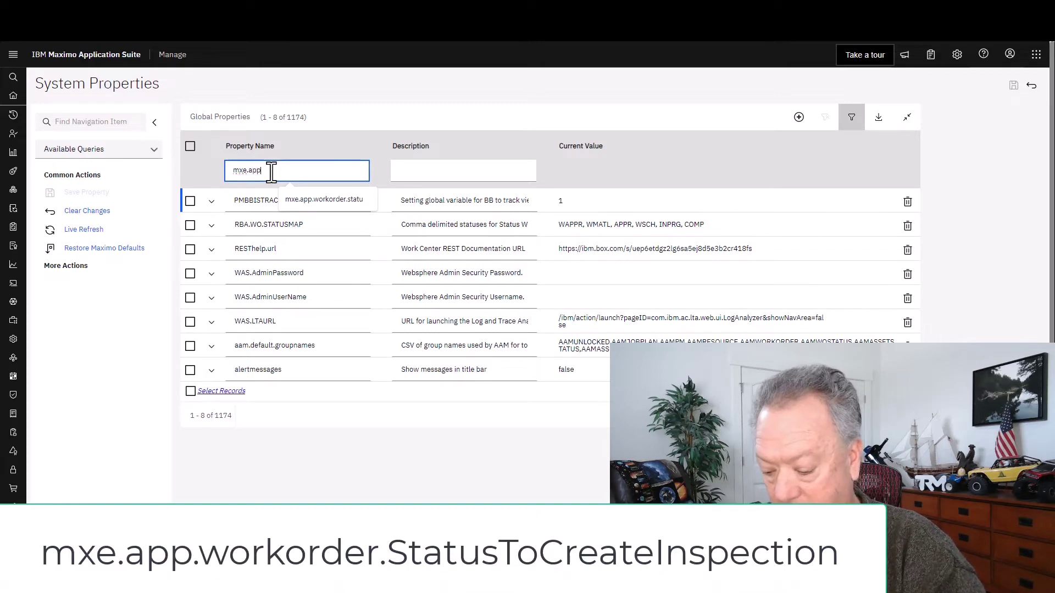
type(".workorder")
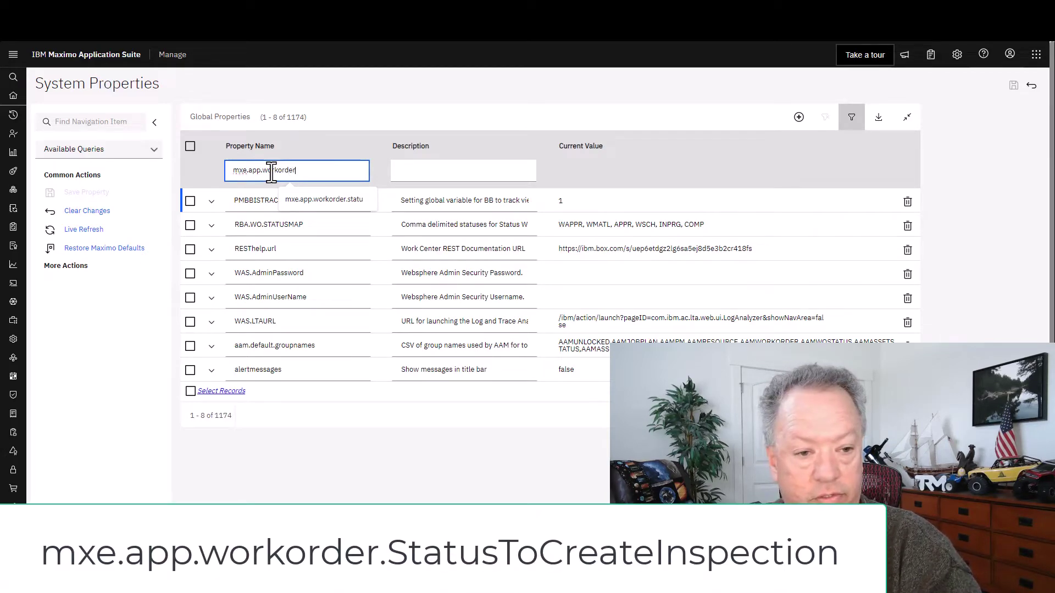
type(".s")
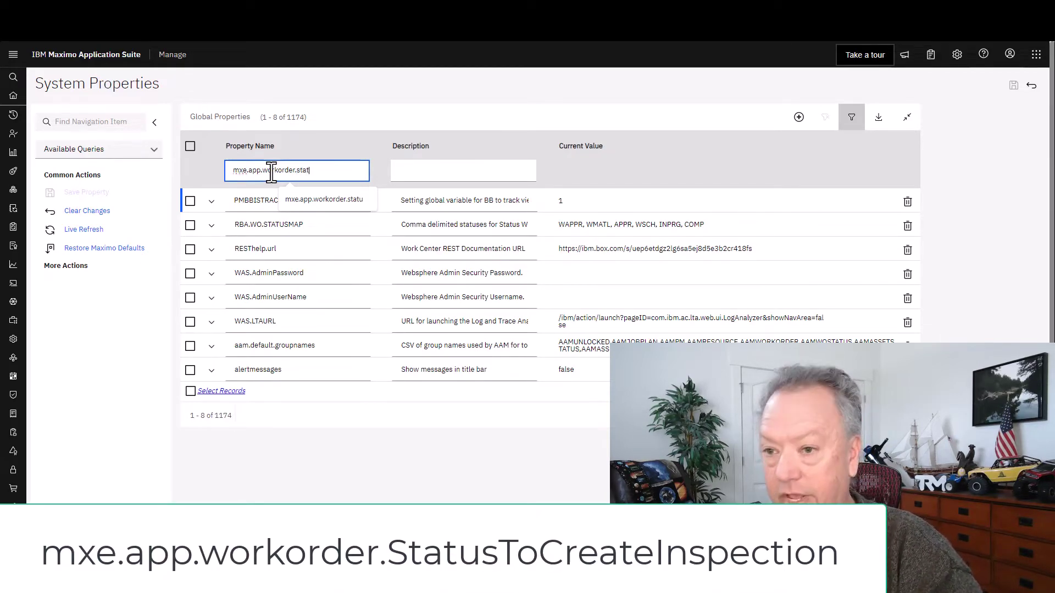
type("tat")
key("Return")
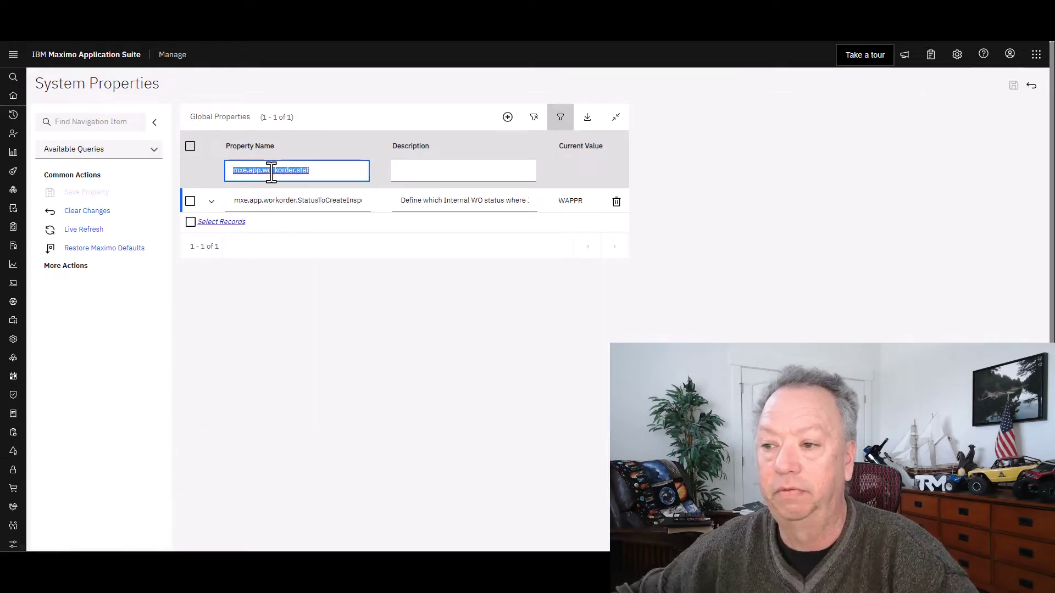
left_click(211, 201)
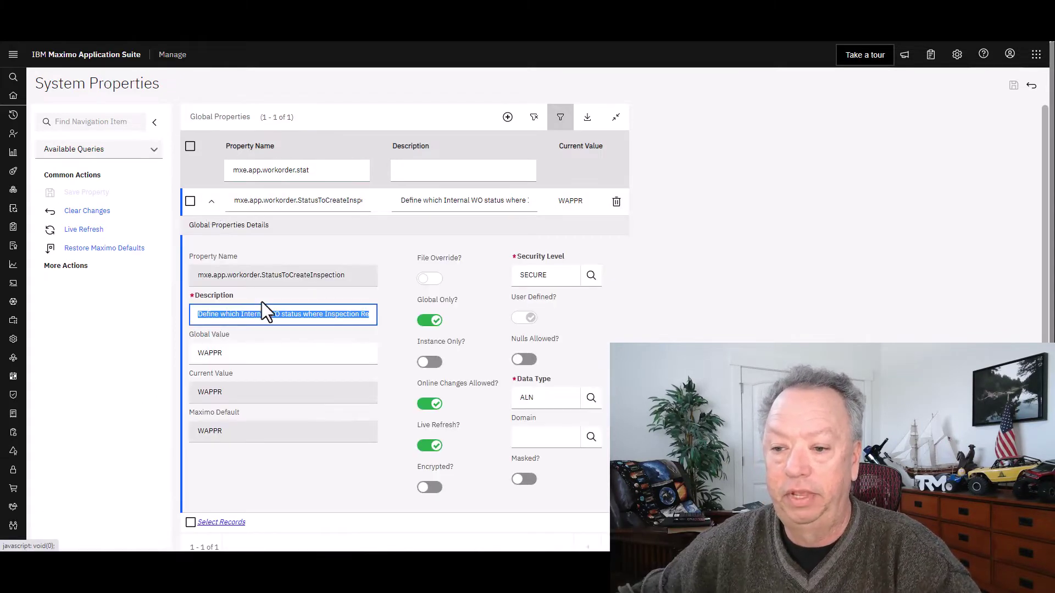
left_click(248, 352)
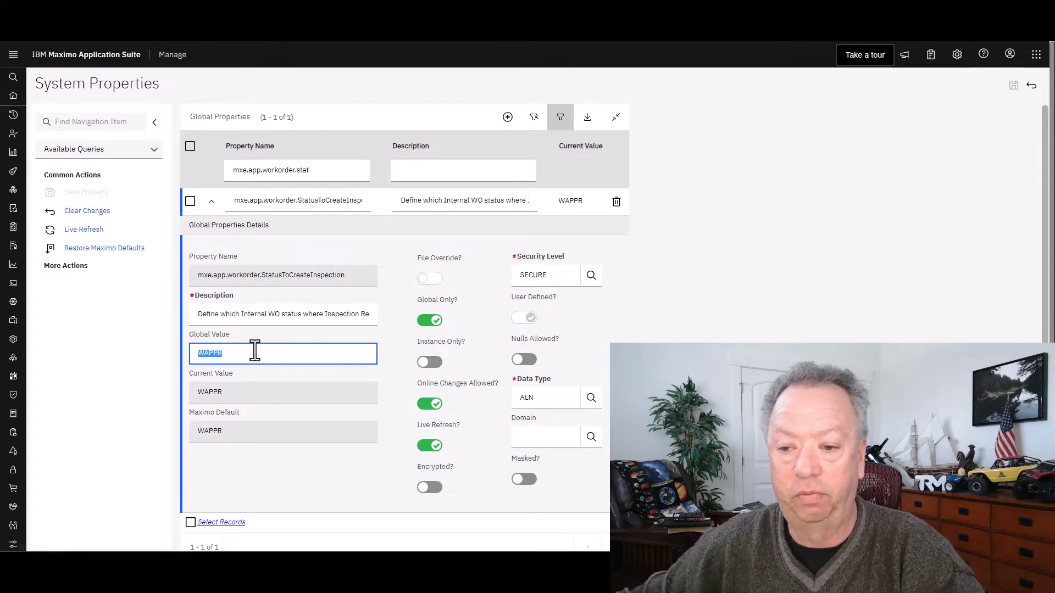
left_click(239, 356)
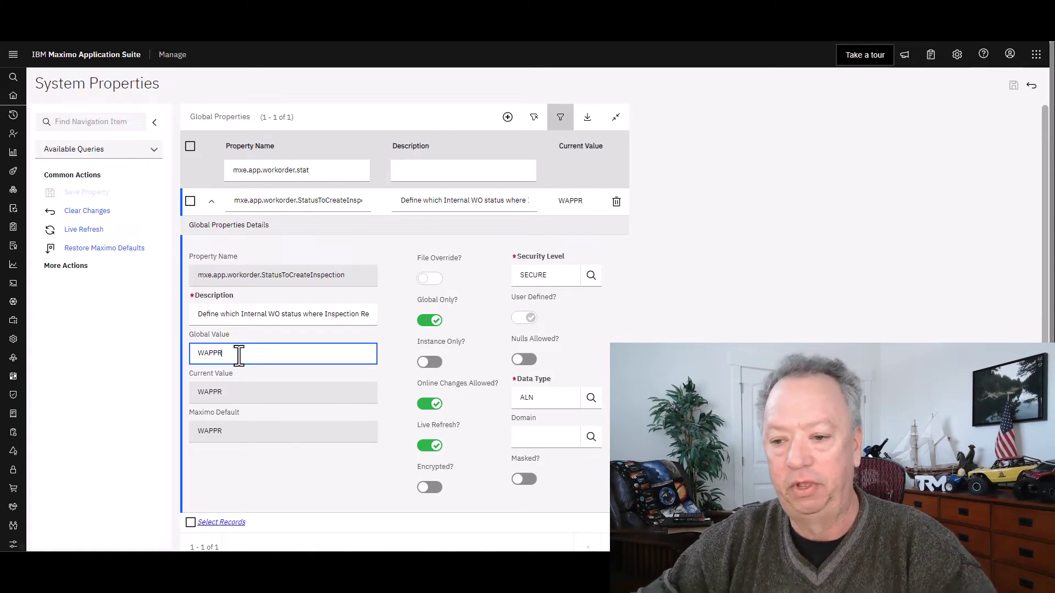
Append ', WSCH, APPR' to the Global Value, save the property, and bring up Live Refresh
type(",")
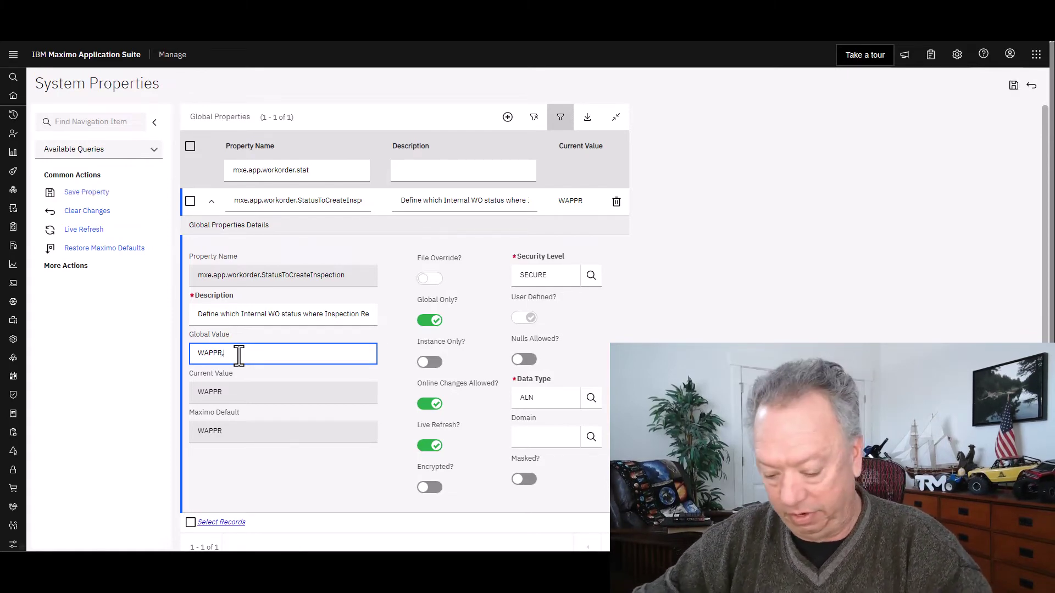
type(" WSCH, APPR")
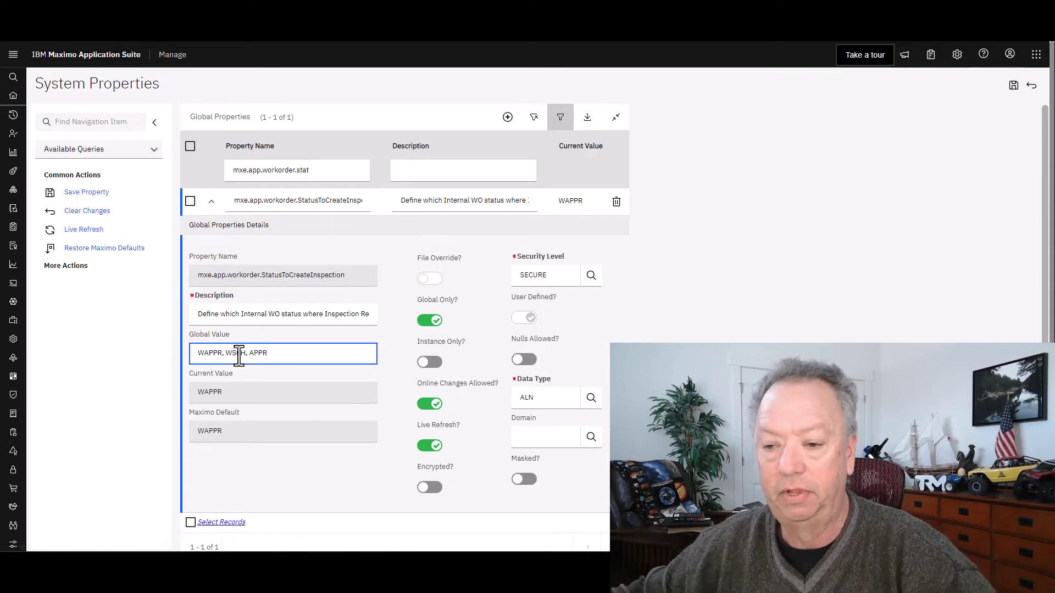
left_click(90, 195)
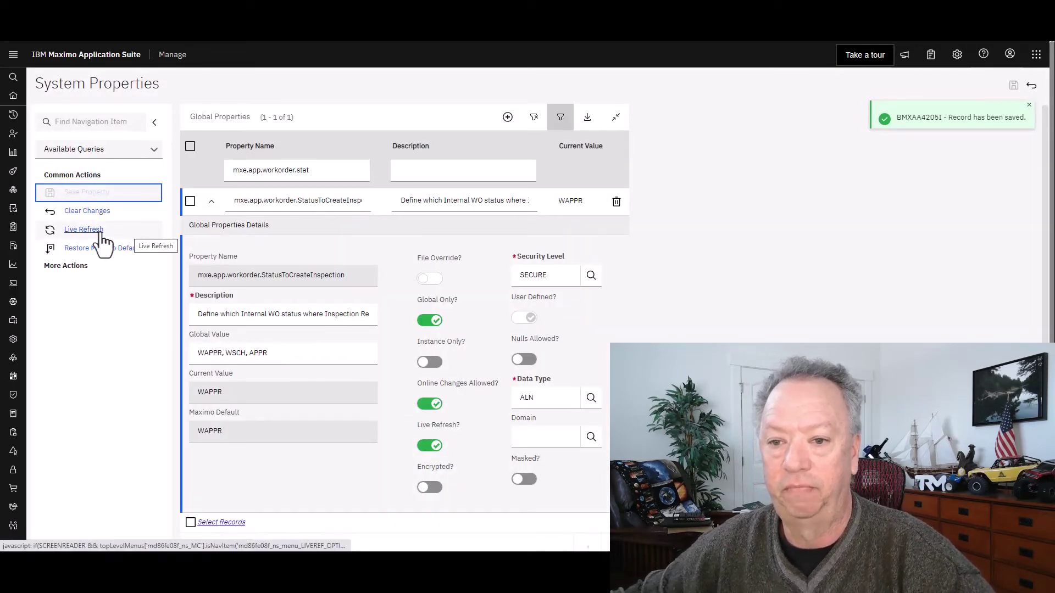
left_click(91, 231)
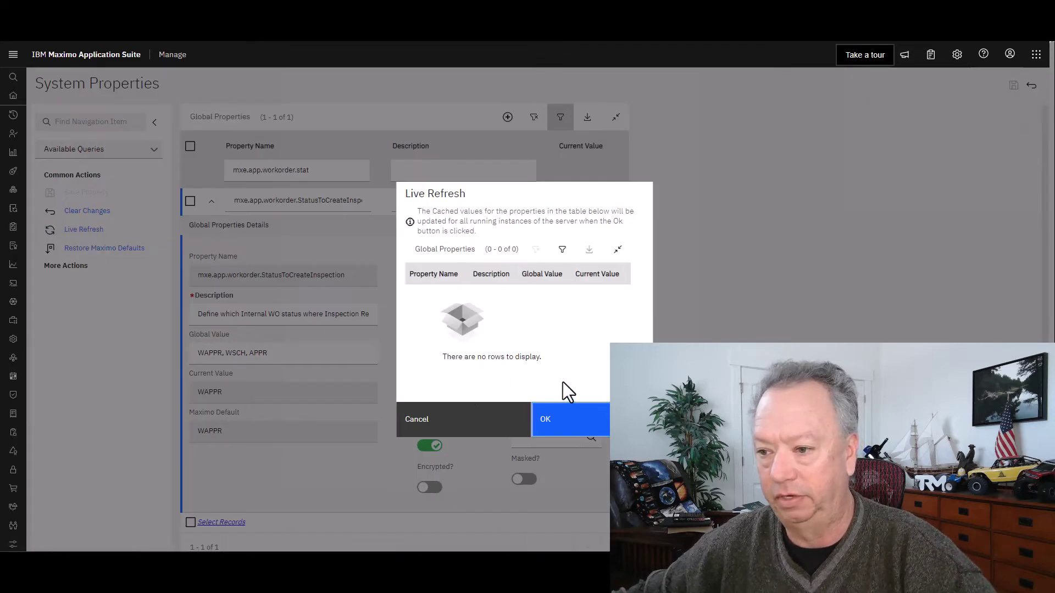
Mark the StatusToCreateInspection row and confirm Live Refresh so its current value becomes WAPPR, WSCH, APPR
left_click(516, 417)
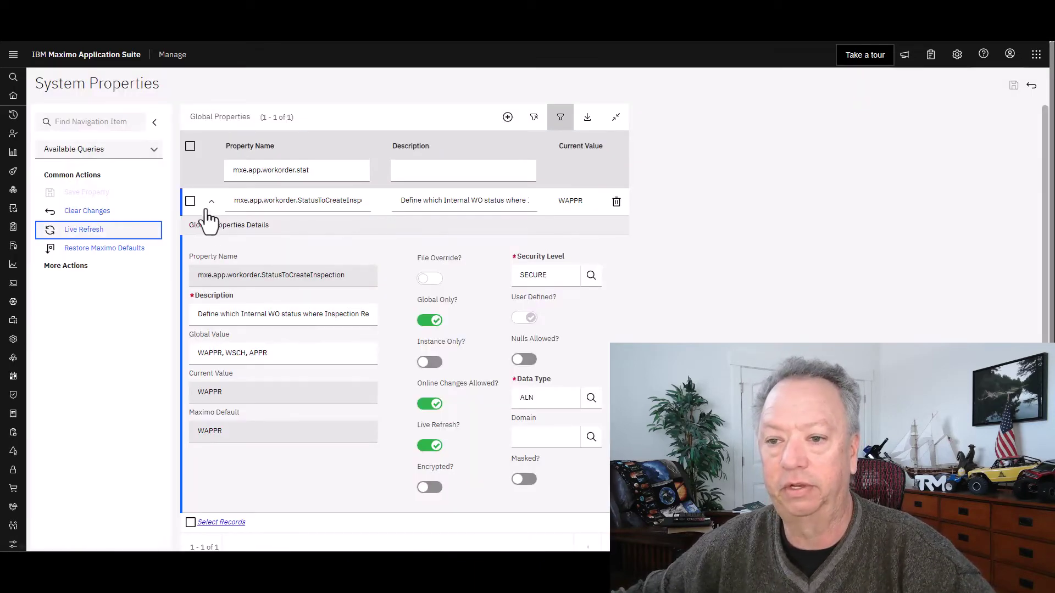
left_click(190, 201)
mouse_move(77, 244)
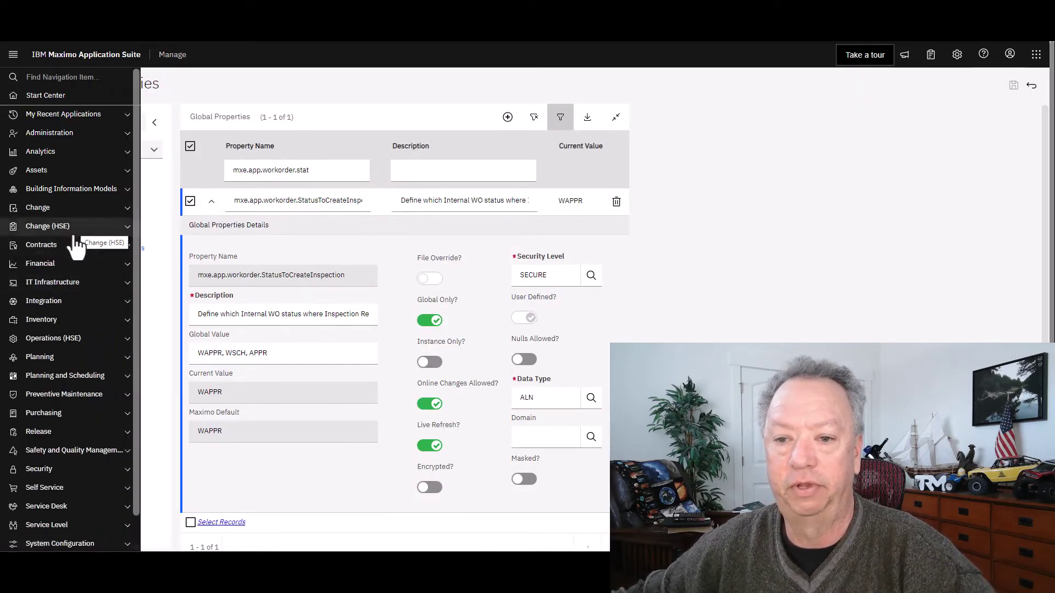
left_click(82, 231)
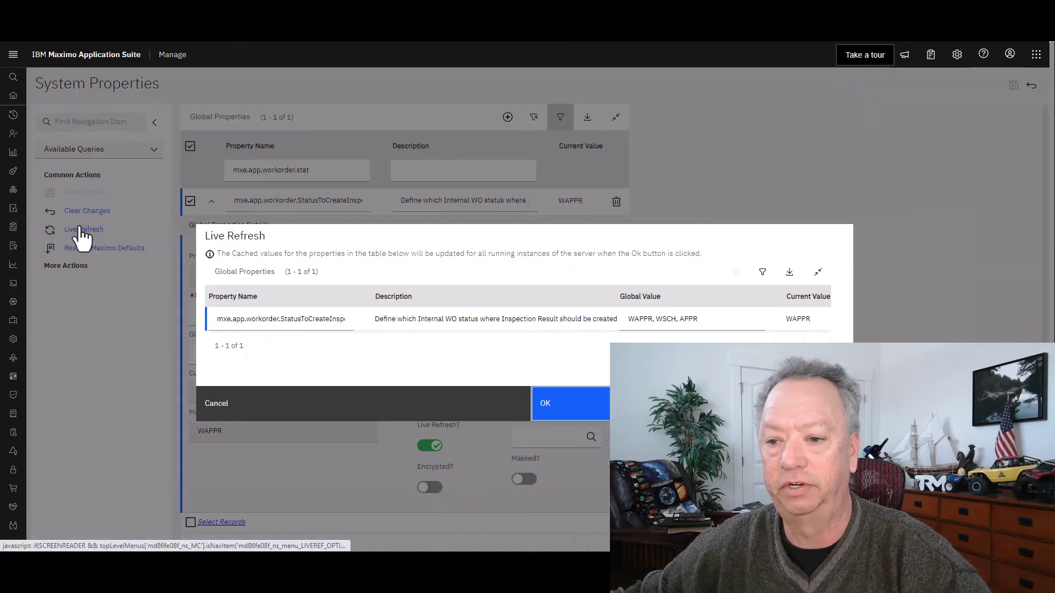
left_click(581, 404)
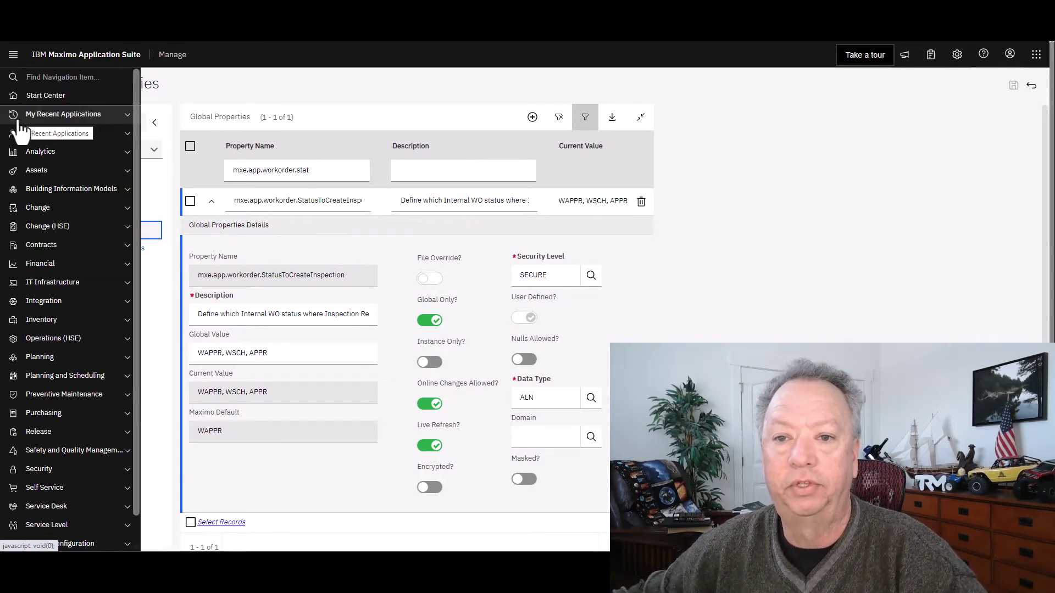
Filter Work Order Tracking for 1443, open it, and check its Inspection Result 1219
left_click(36, 114)
left_click(50, 151)
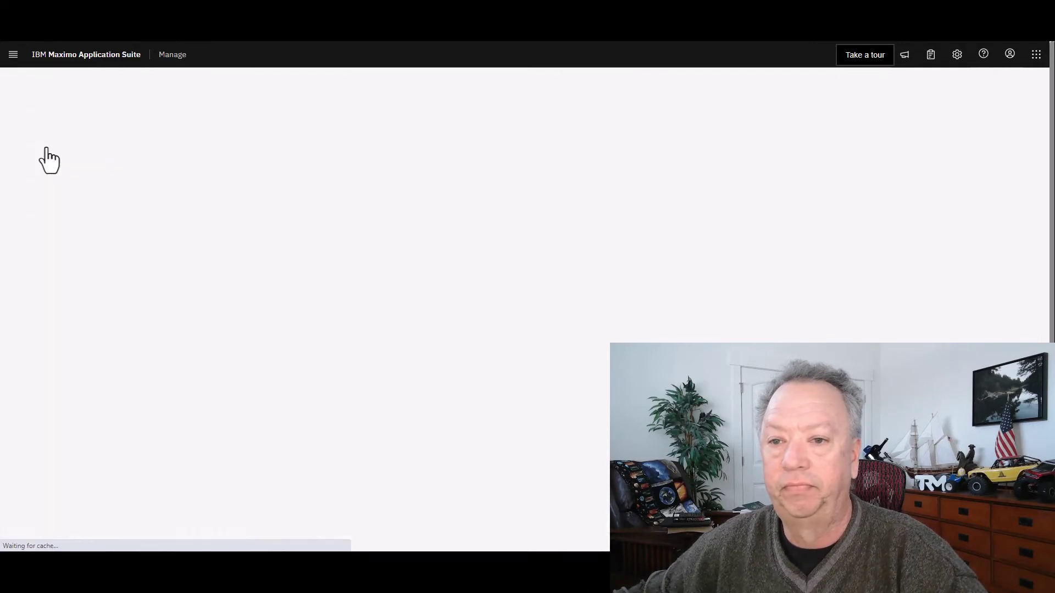
left_click(218, 172)
type("1443")
key("Return")
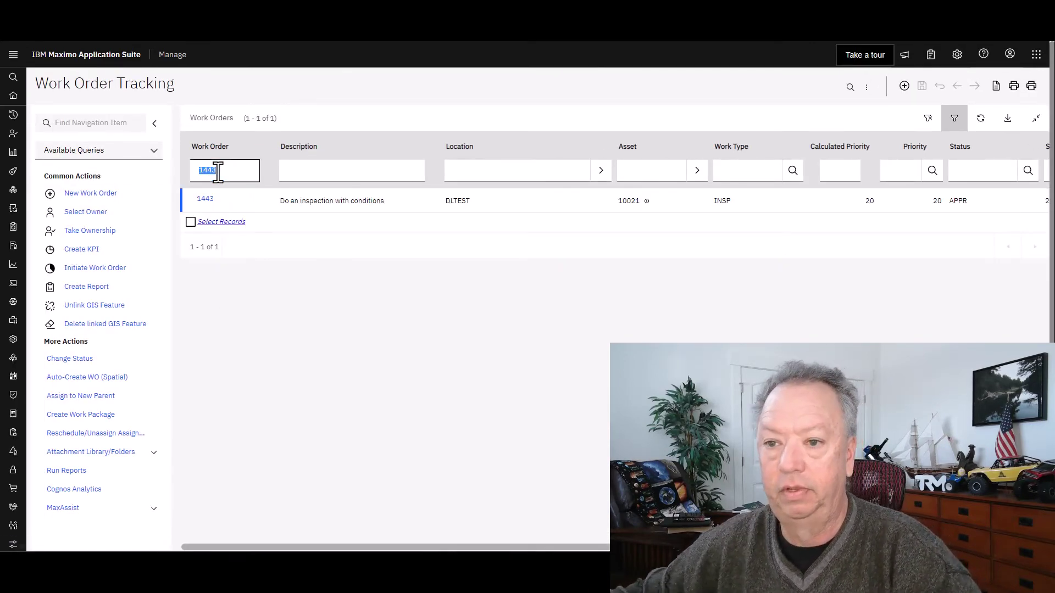
left_click(205, 199)
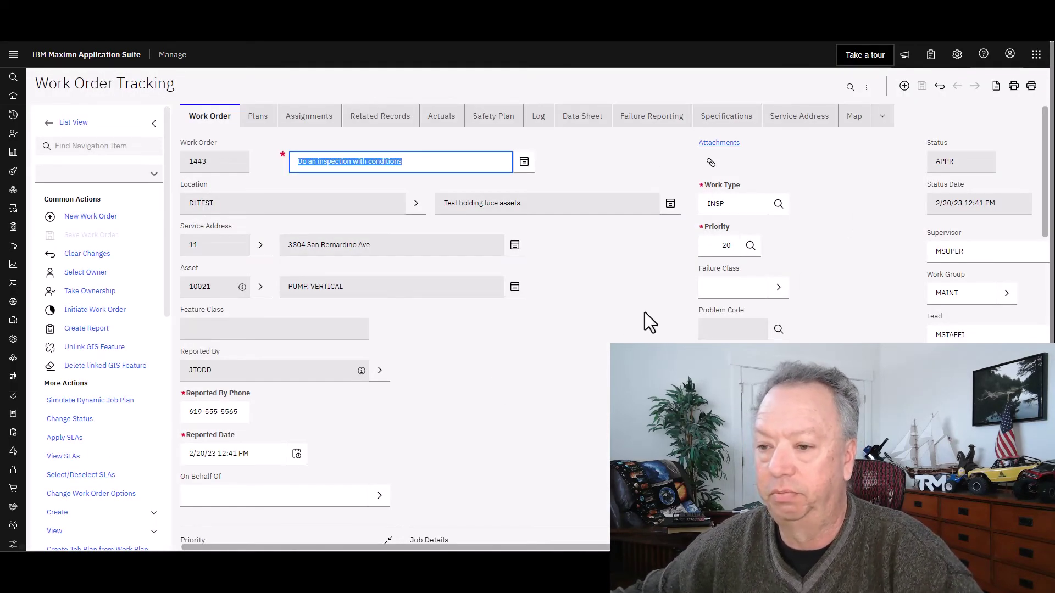
scroll(643, 323, "down", 10)
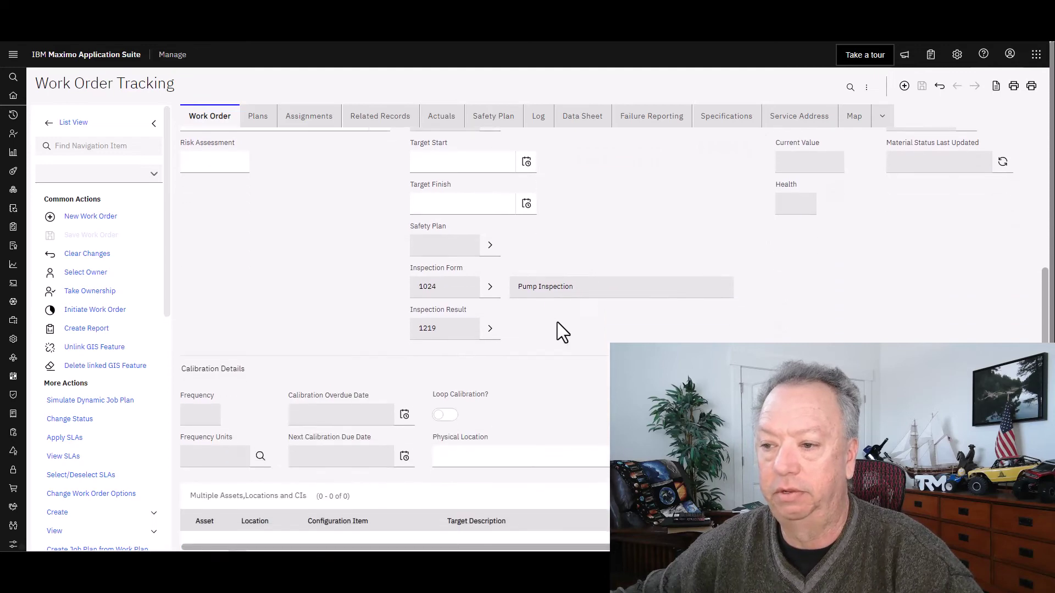